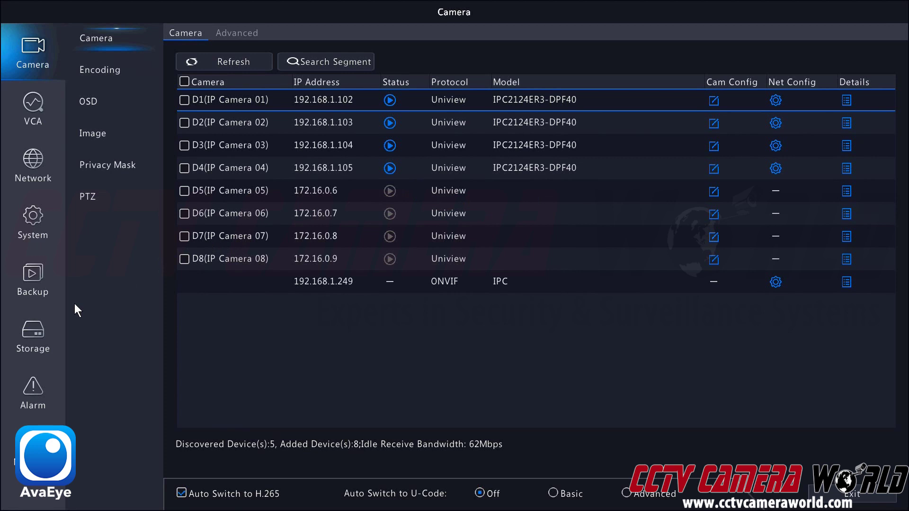
left_click(45, 342)
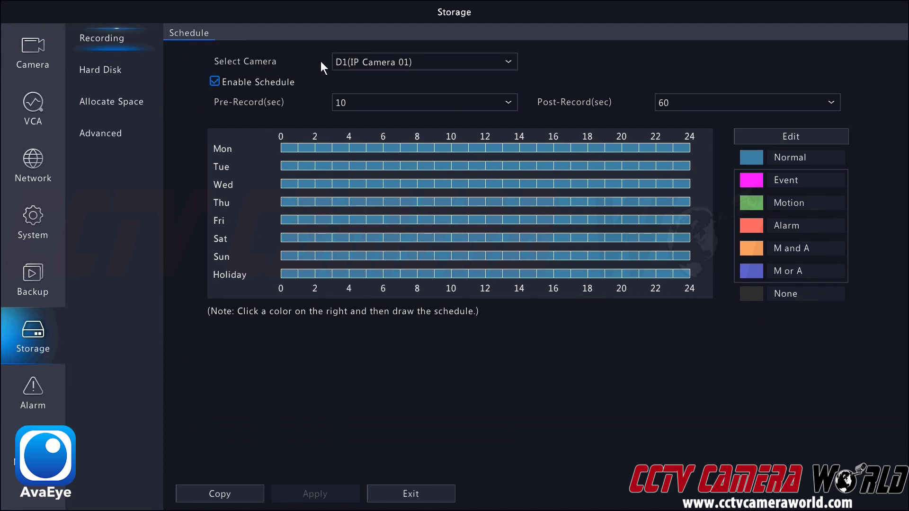
left_click(507, 62)
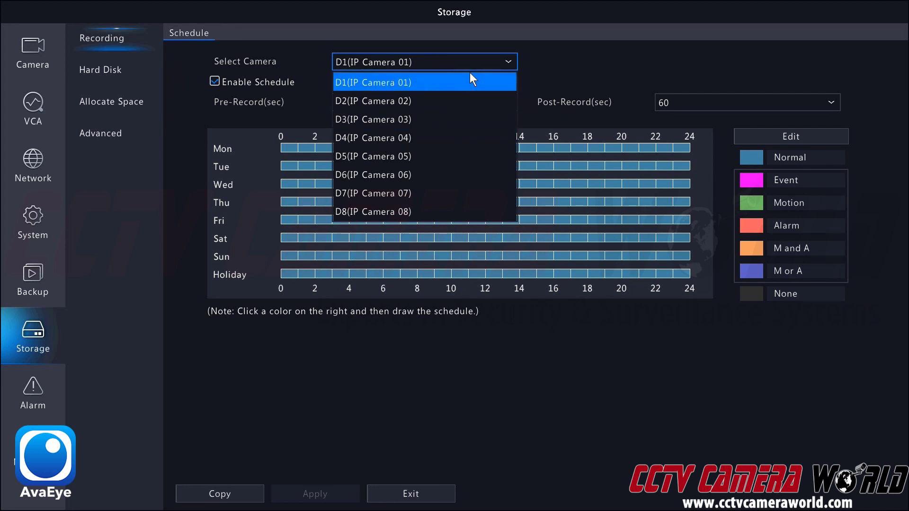
left_click(510, 62)
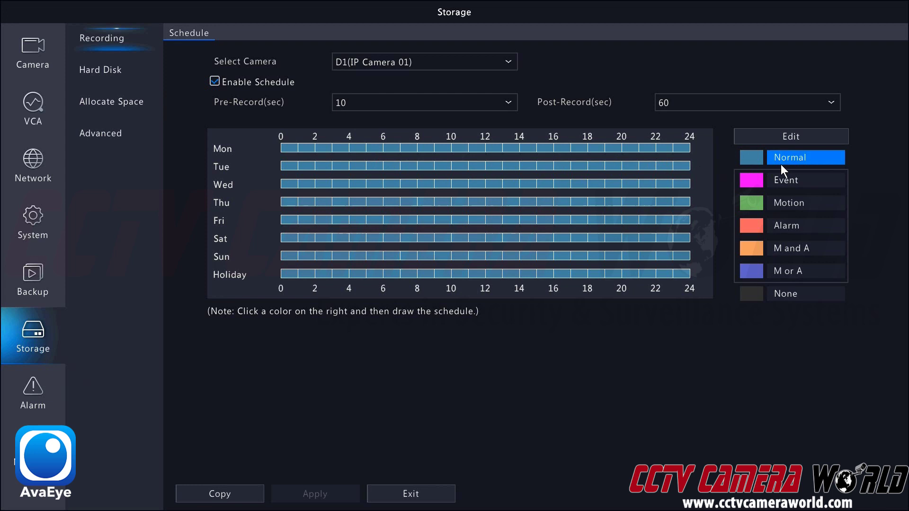
Try the Event, Alarm, M and A, and M or A recording types, then settle on Motion
left_click(756, 184)
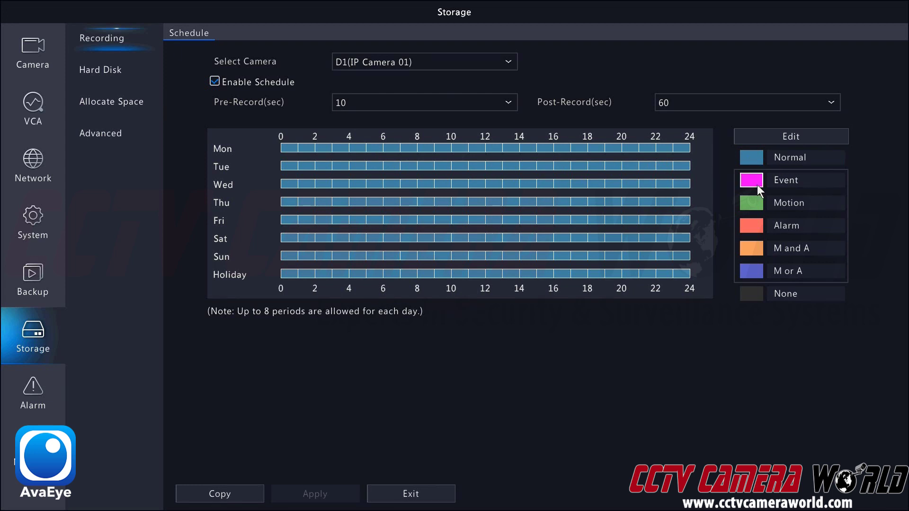
left_click(758, 206)
left_click(754, 231)
left_click(752, 248)
left_click(751, 272)
left_click(756, 203)
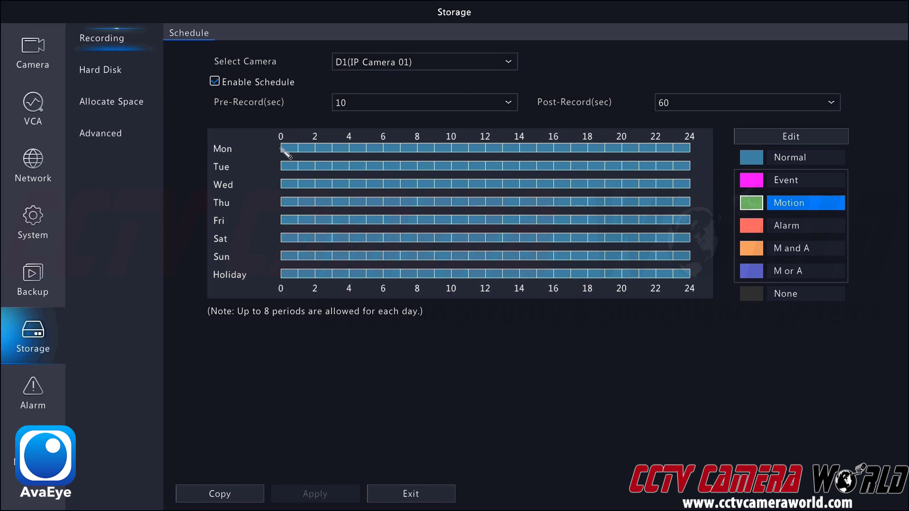
Paint Motion recording over hours 0–8 and 18–24 on the Monday through Friday rows
left_click_drag(284, 149, 417, 158)
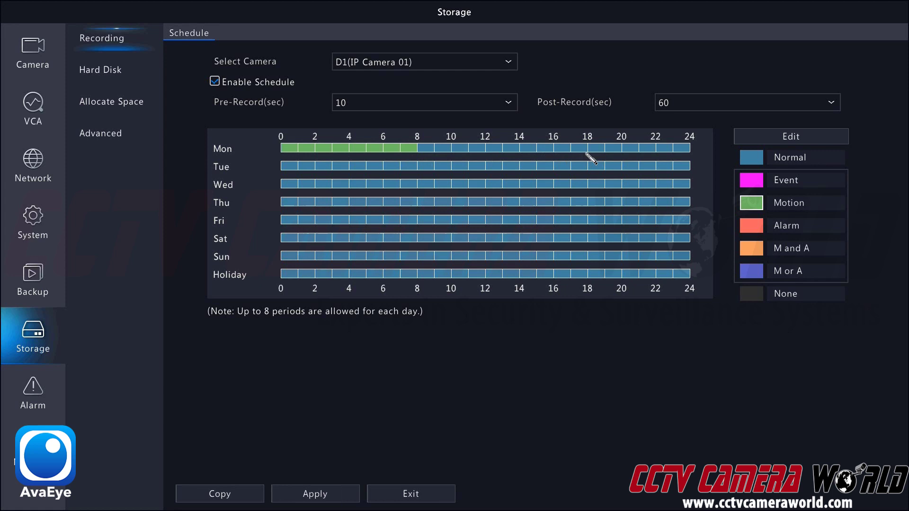
left_click_drag(596, 149, 688, 156)
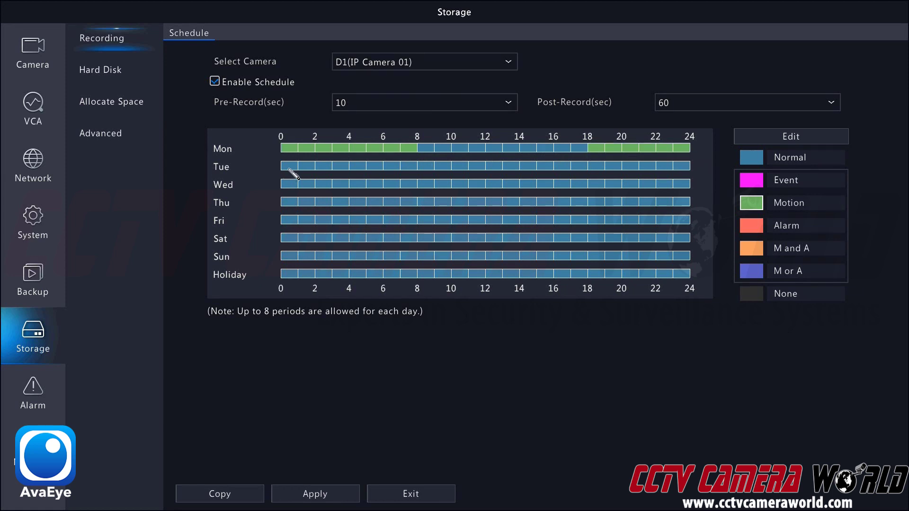
left_click_drag(289, 171, 418, 172)
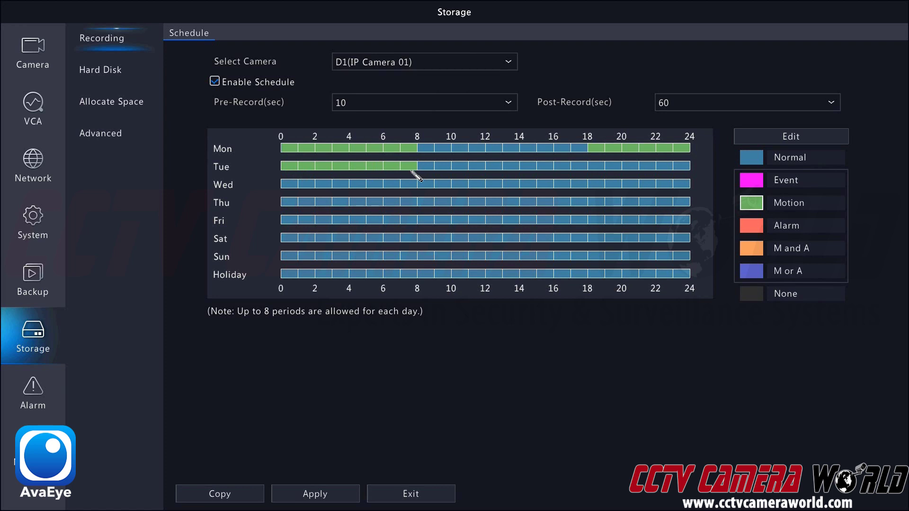
left_click_drag(588, 167, 689, 169)
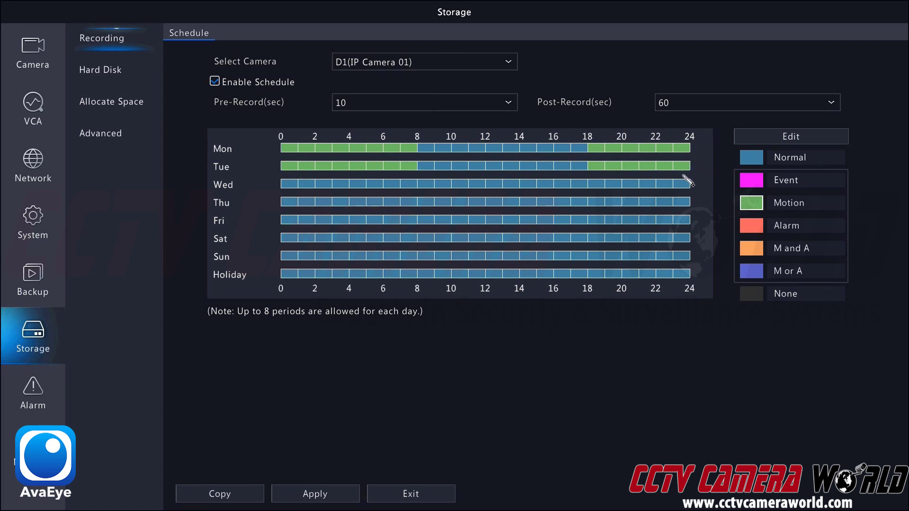
left_click_drag(291, 187, 413, 187)
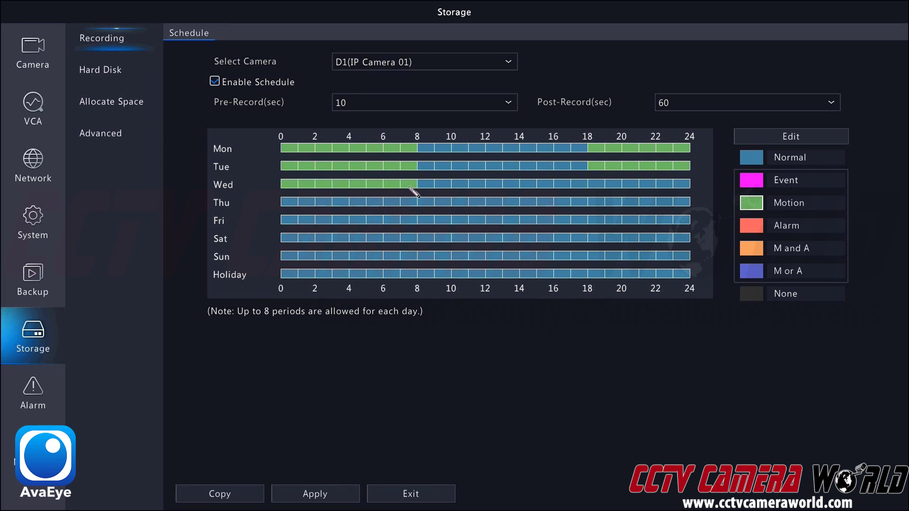
left_click_drag(592, 189, 687, 188)
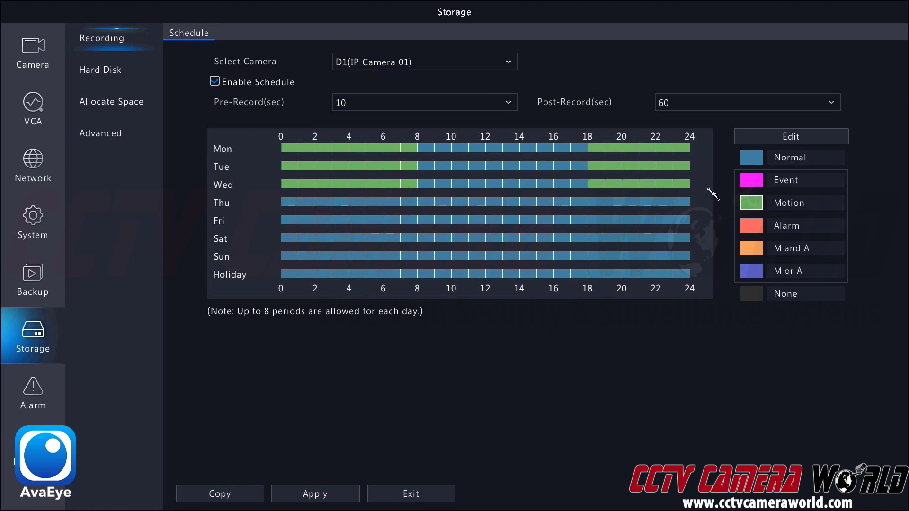
left_click_drag(291, 205, 408, 207)
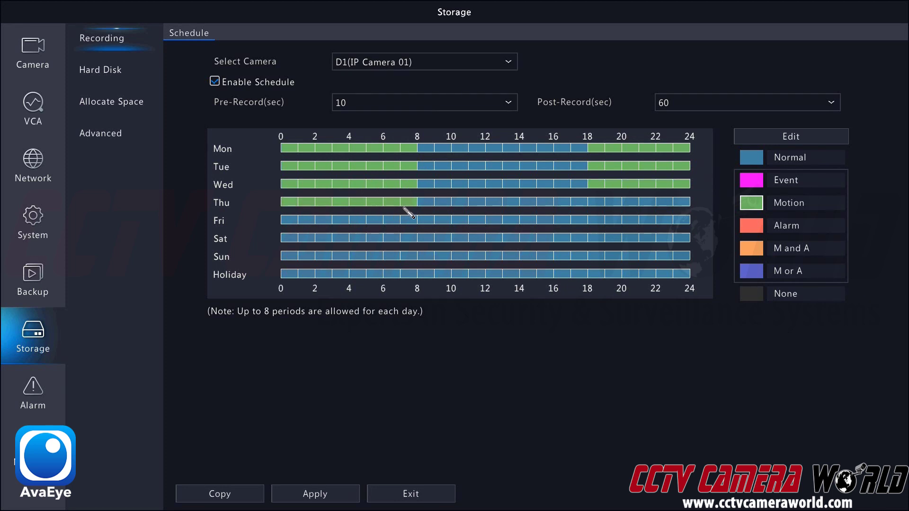
left_click_drag(287, 221, 406, 221)
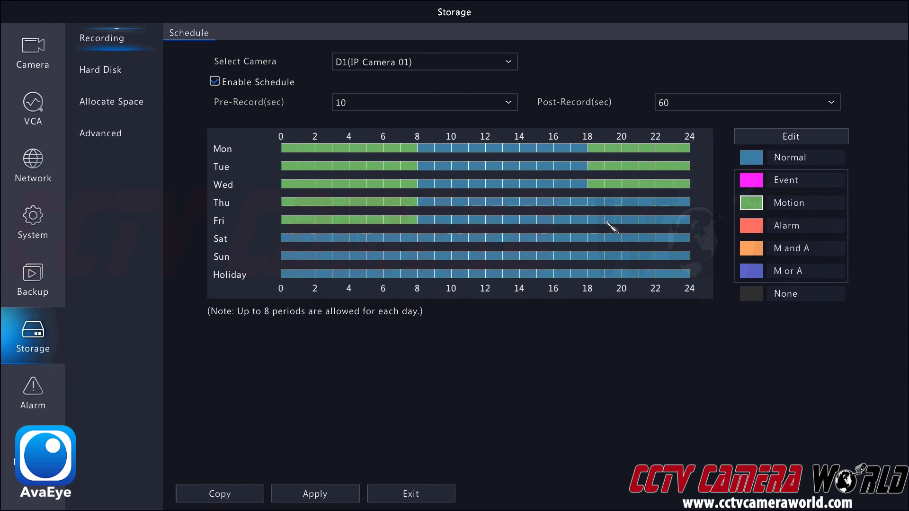
left_click_drag(595, 222, 689, 226)
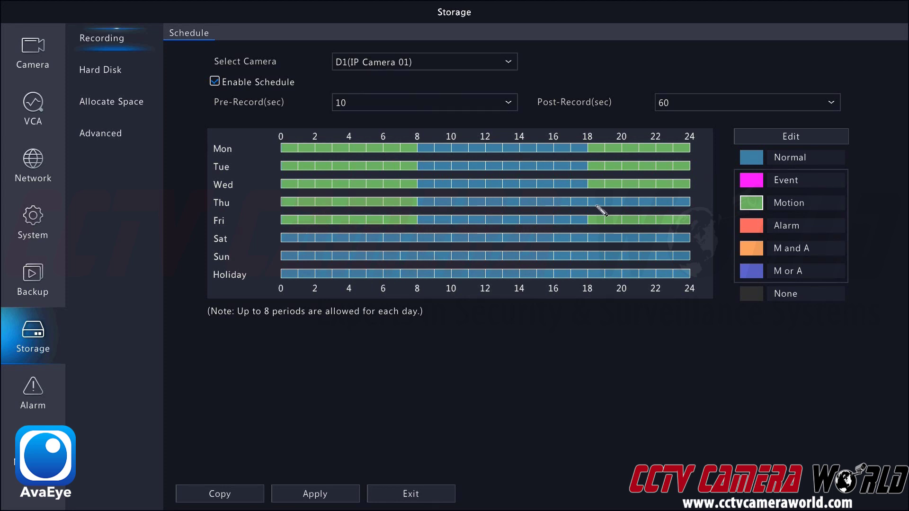
left_click_drag(597, 206, 698, 207)
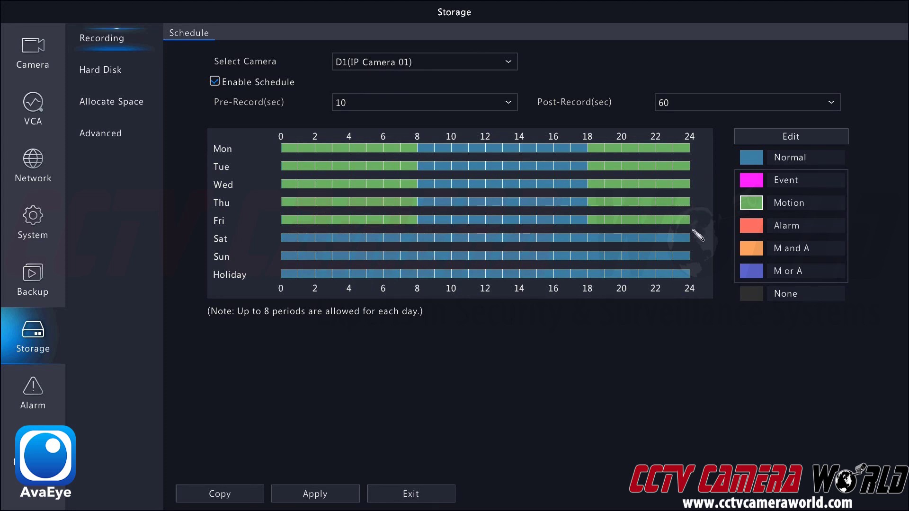
left_click(786, 295)
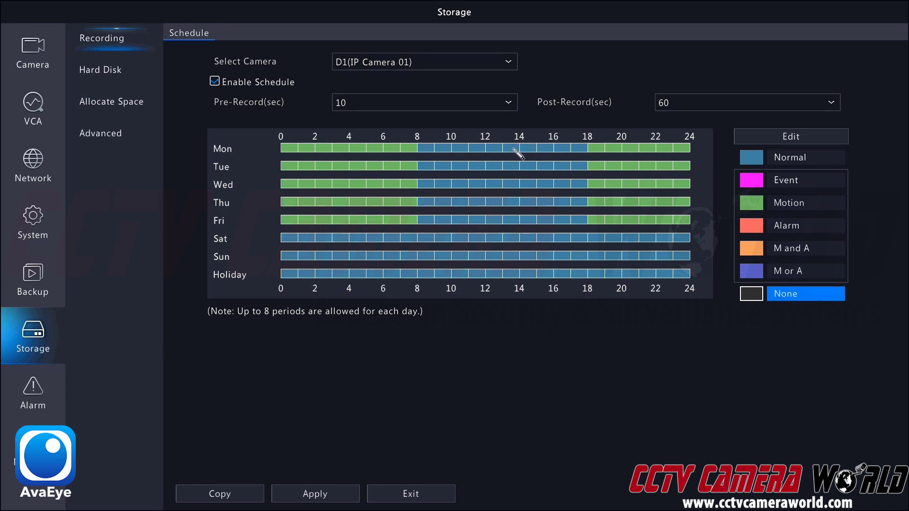
left_click_drag(516, 154, 514, 225)
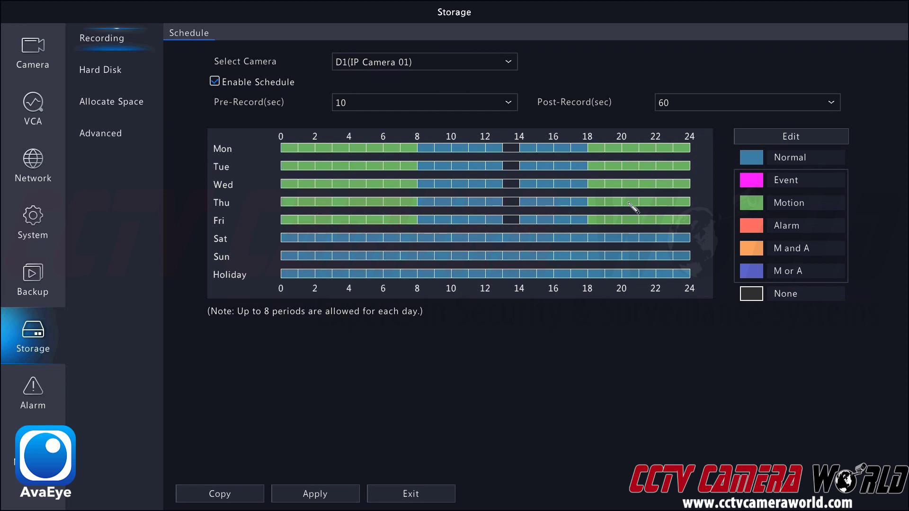
left_click(753, 162)
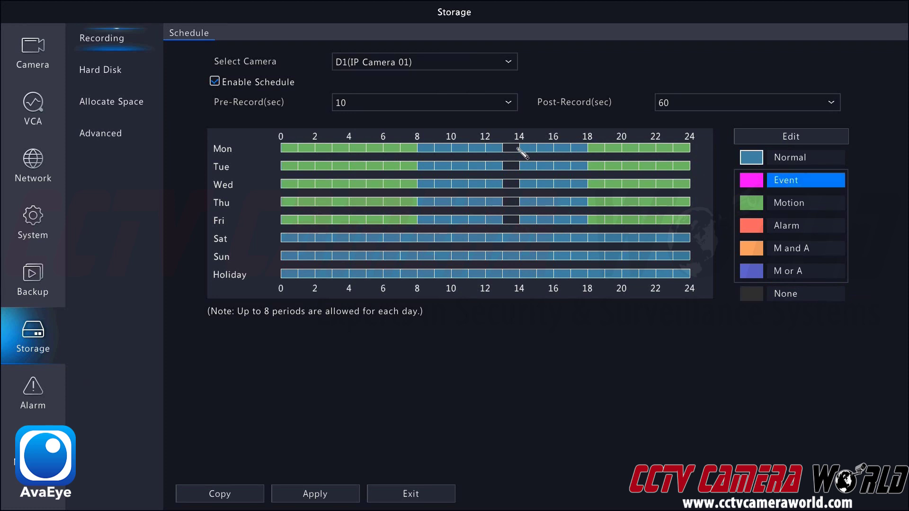
left_click_drag(521, 151, 512, 220)
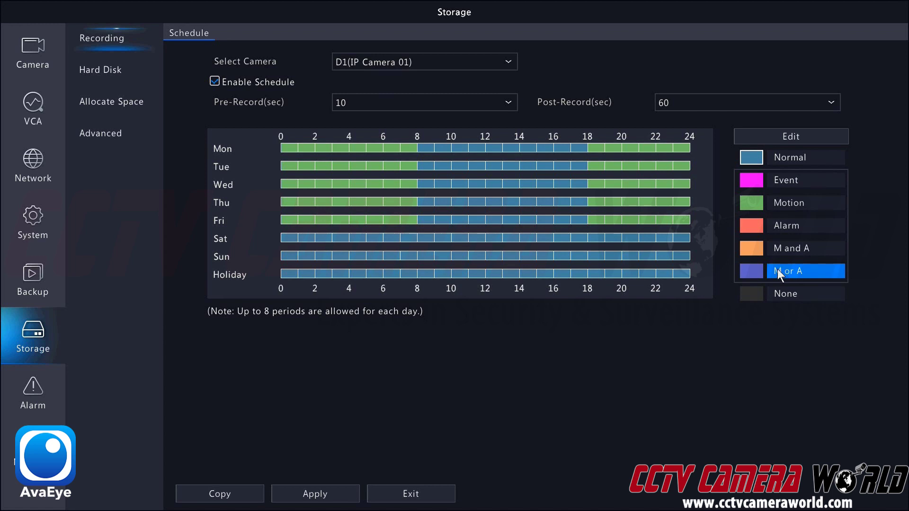
Copy Monday's Motion 0–8 and 18–24 periods to all days through the Edit dialog
left_click(775, 142)
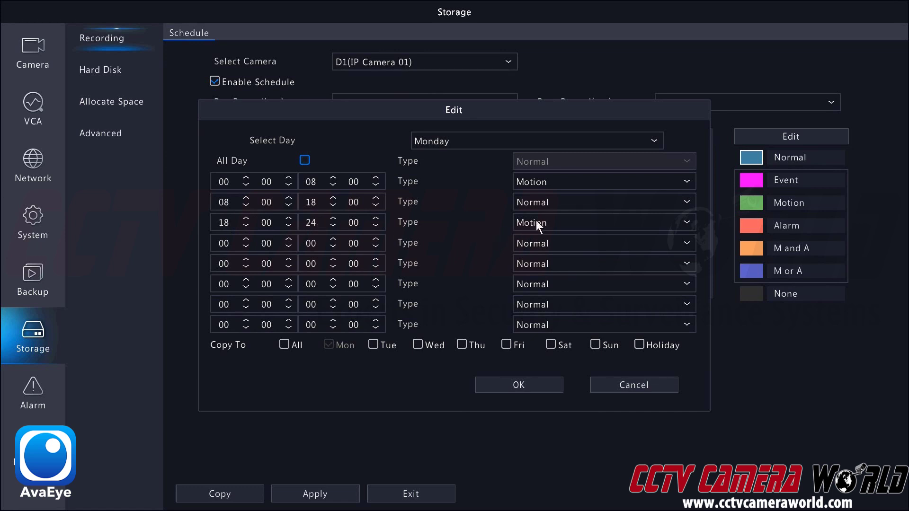
left_click(284, 345)
left_click(485, 384)
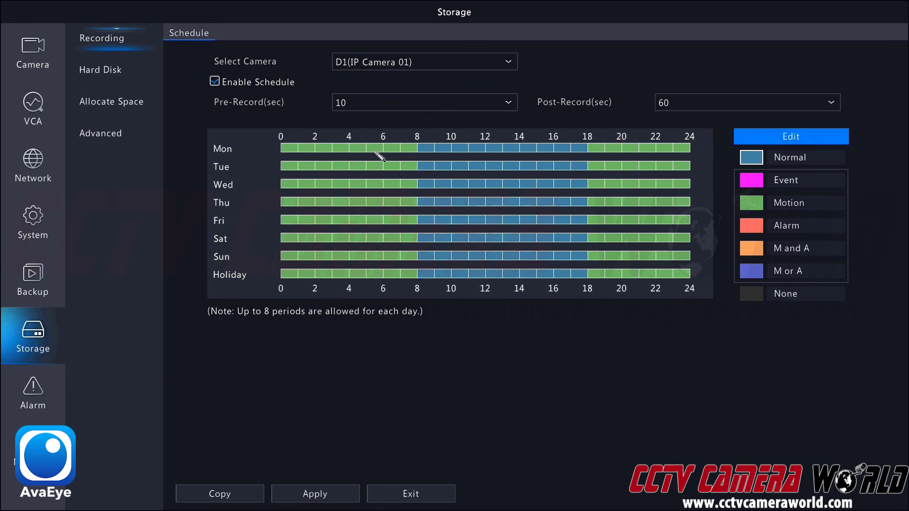
left_click(774, 248)
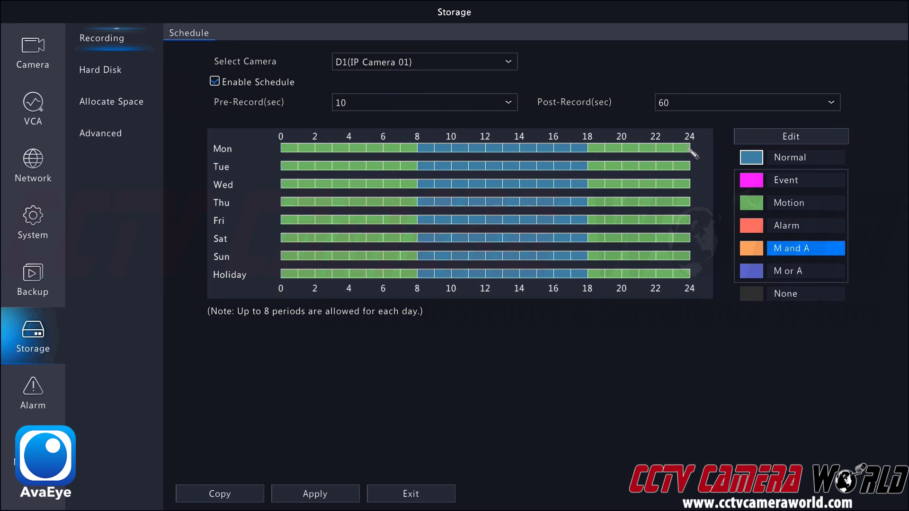
left_click(781, 206)
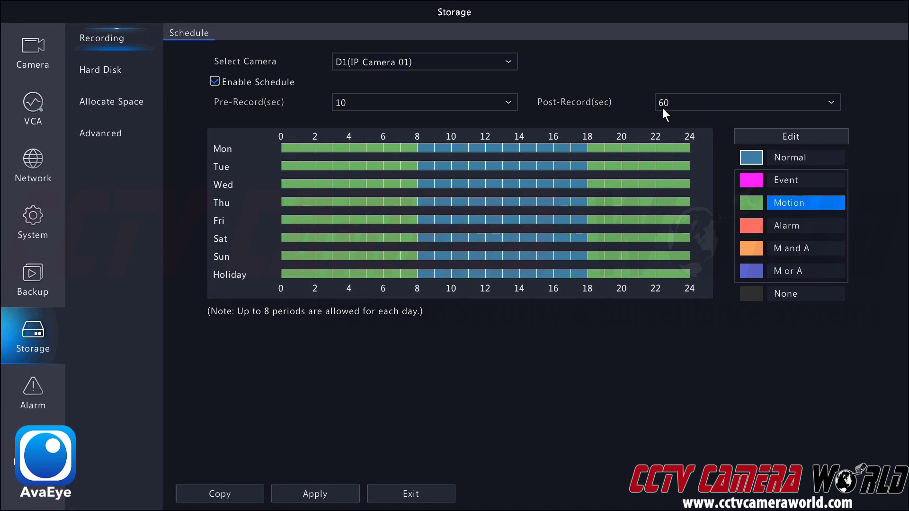
left_click(41, 394)
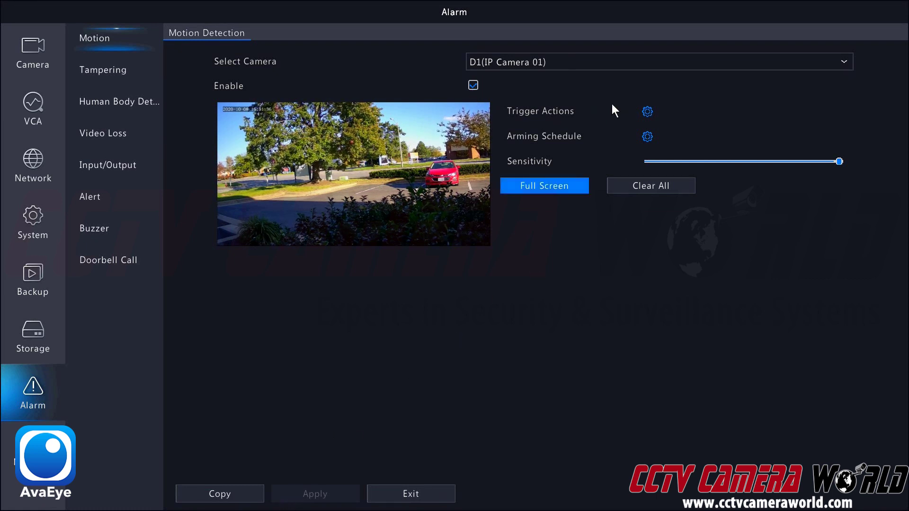
left_click(647, 112)
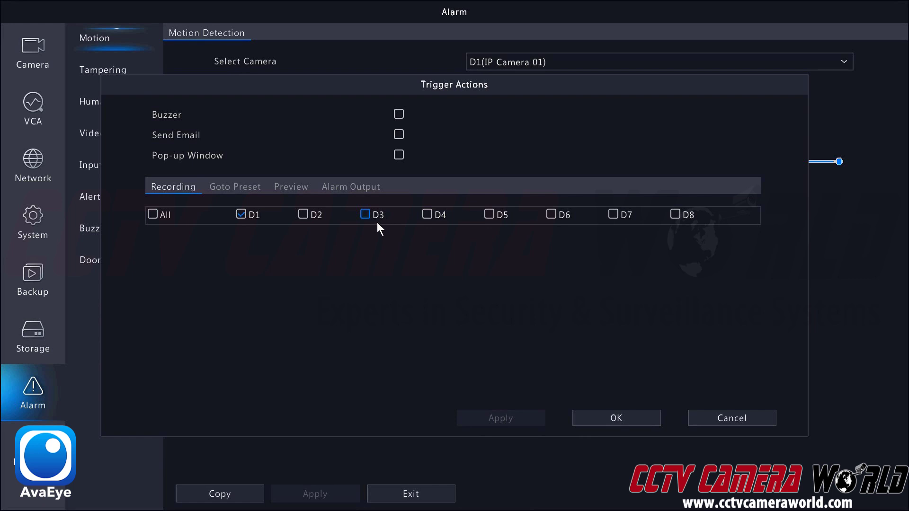
left_click(245, 184)
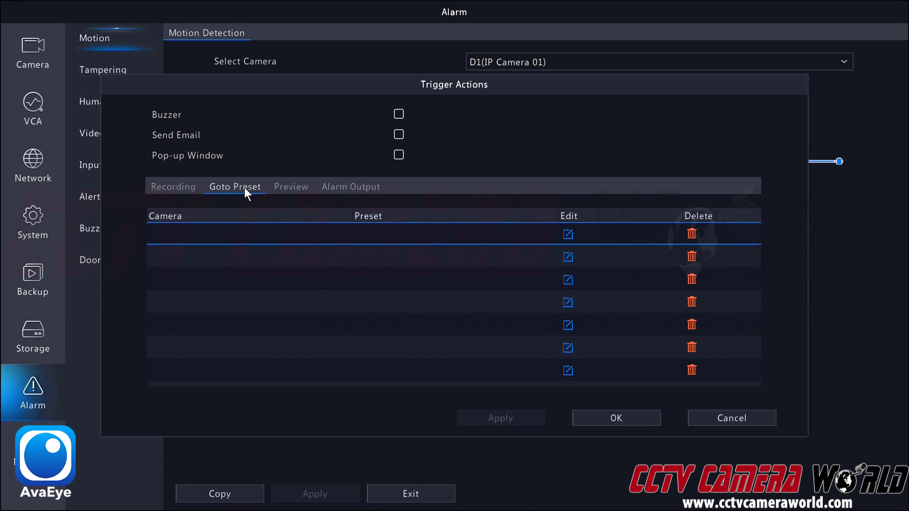
left_click(294, 188)
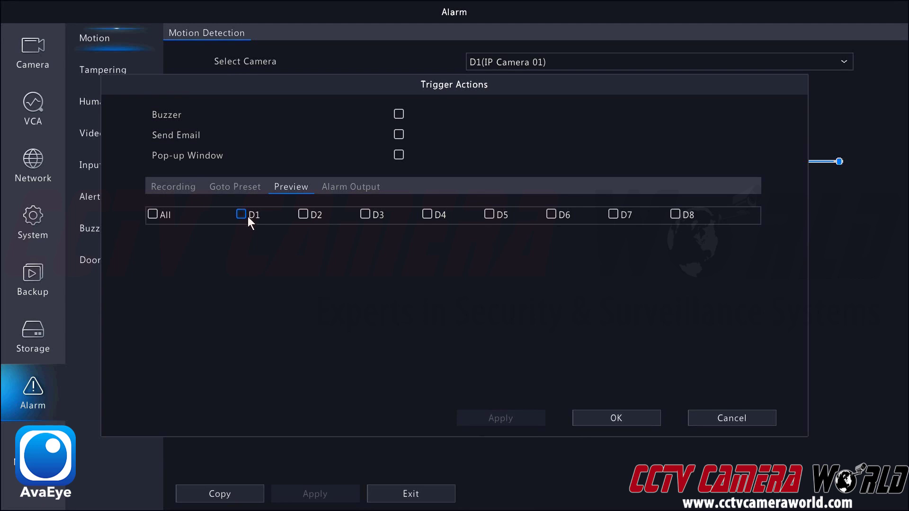
left_click(351, 186)
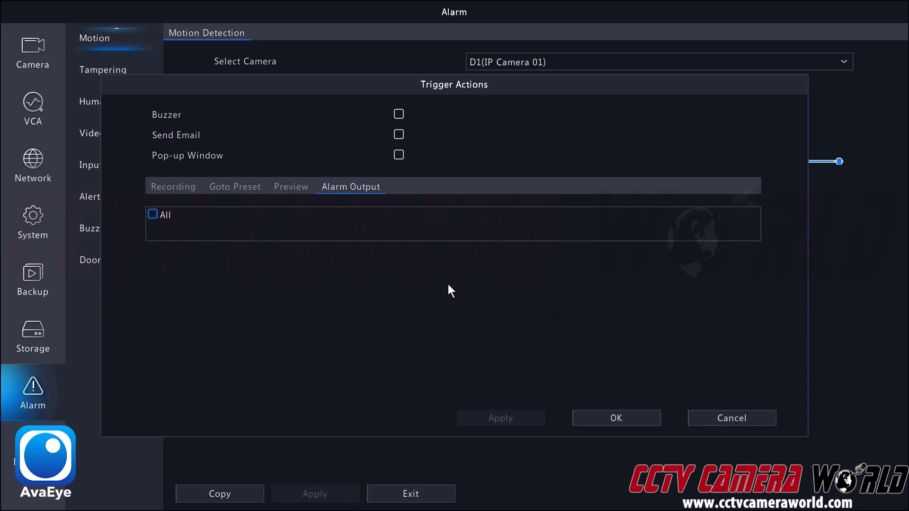
left_click(709, 417)
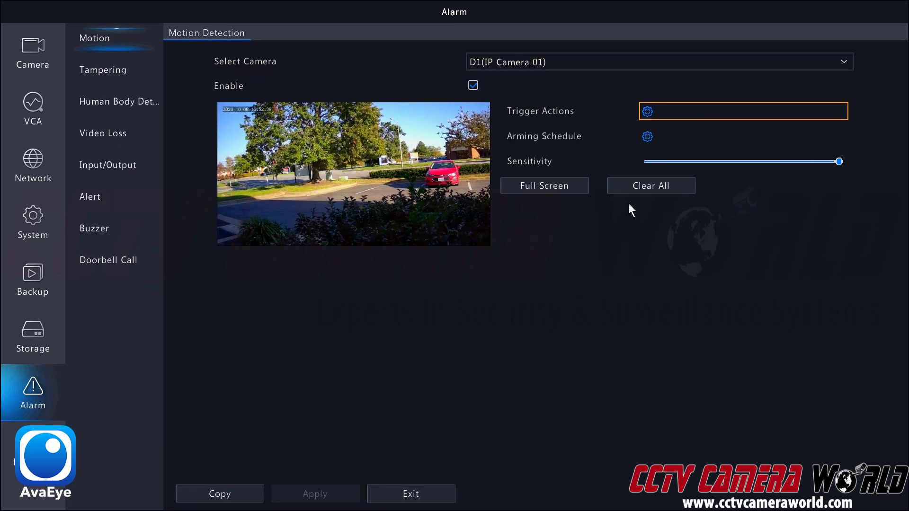
left_click(648, 136)
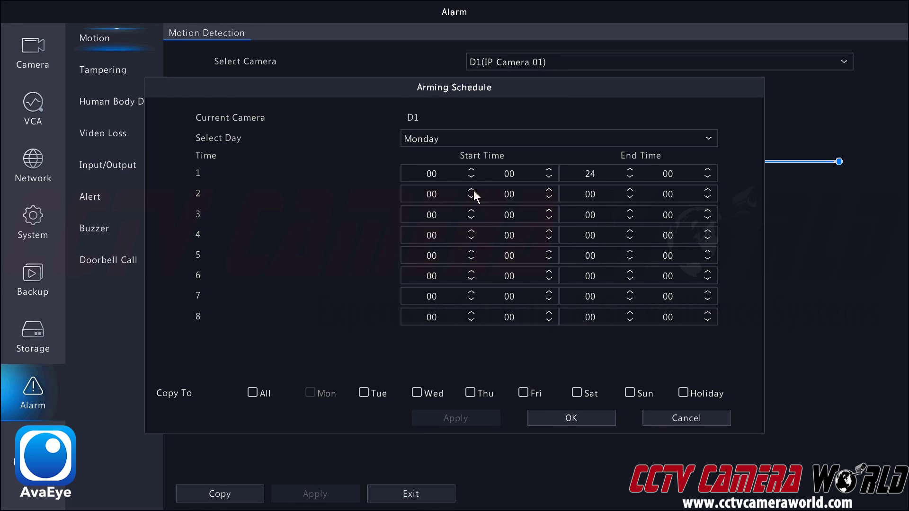
key("Escape")
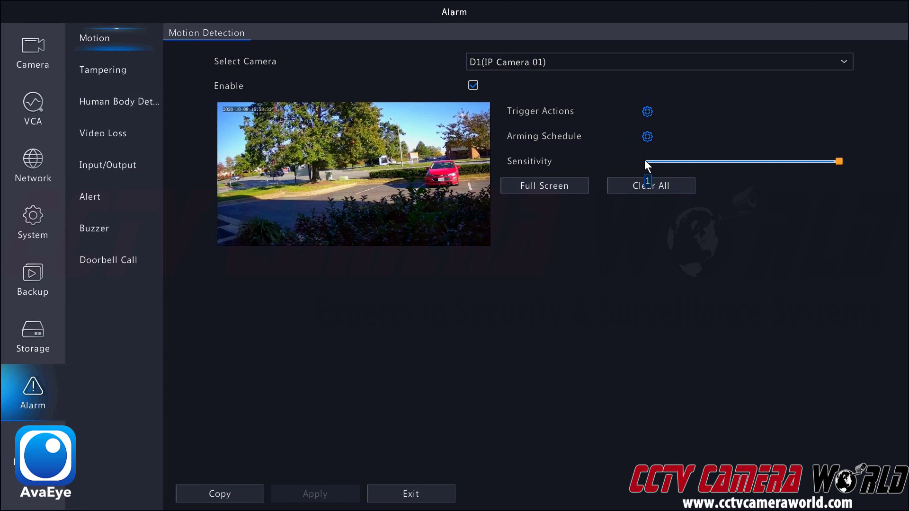
left_click_drag(365, 178, 439, 132)
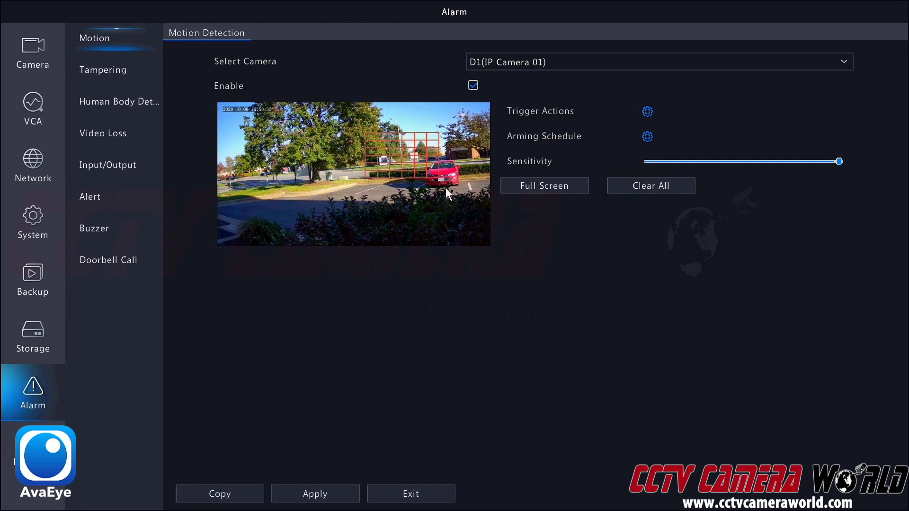
left_click_drag(254, 117, 391, 185)
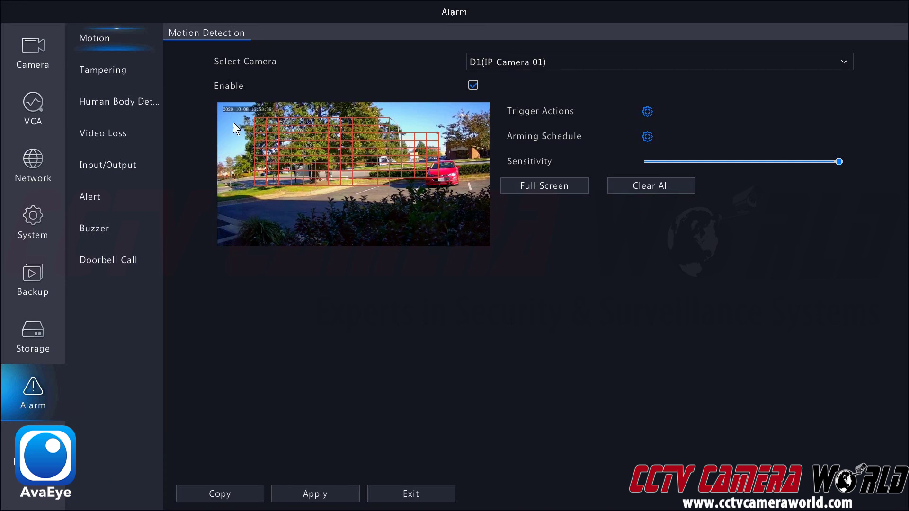
left_click_drag(218, 109, 477, 201)
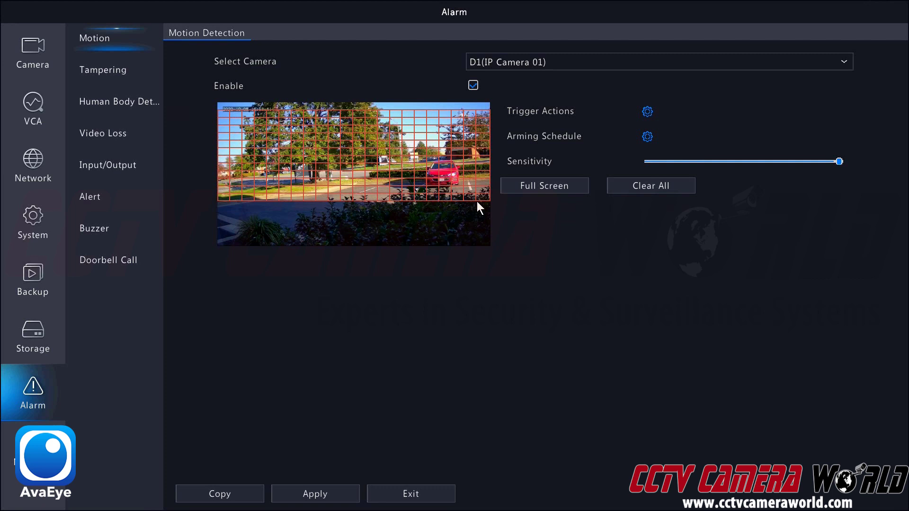
left_click(542, 186)
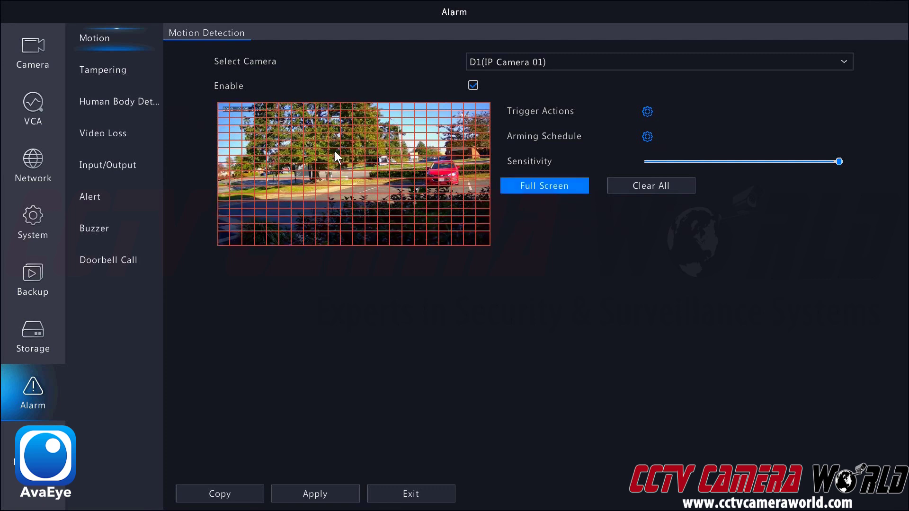
left_click(634, 184)
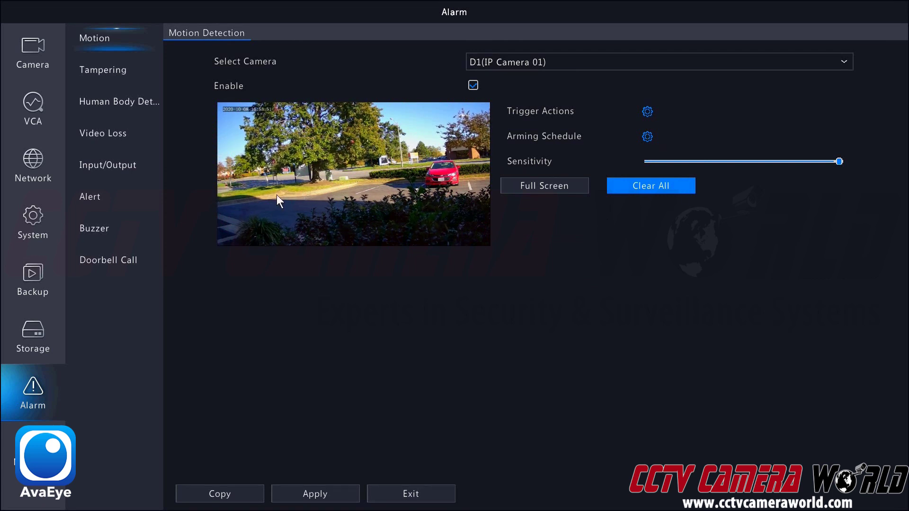
Draw D1's motion grid across the lower part of the preview and apply it
mouse_move(220, 194)
left_mouse_down()
mouse_move(483, 230)
mouse_move(485, 240)
left_mouse_up()
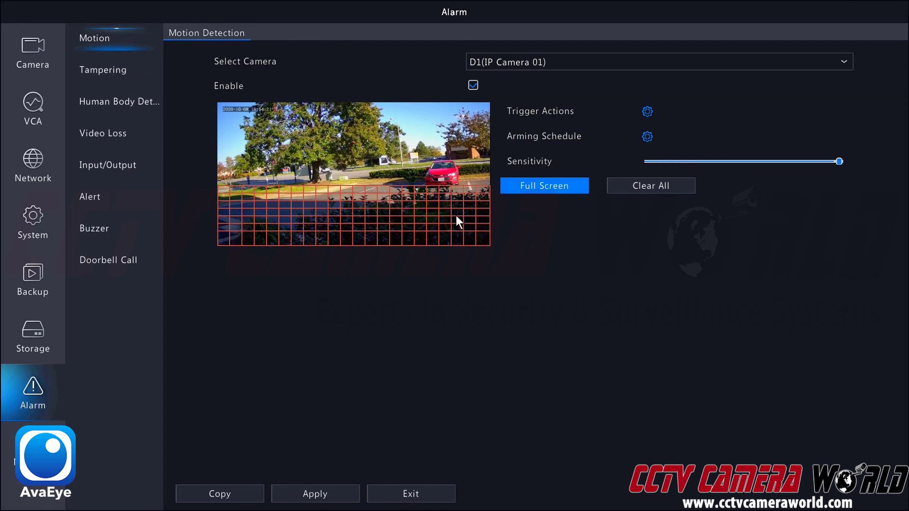
left_click(315, 491)
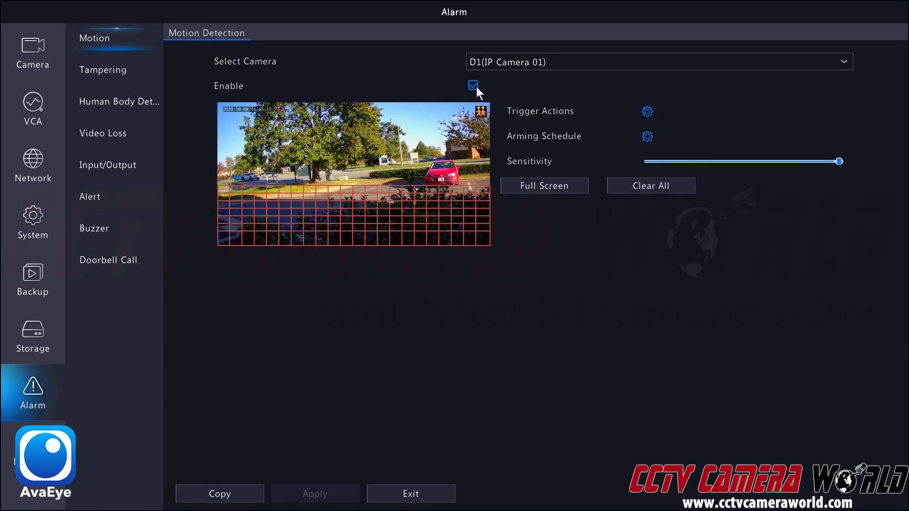
Check Trigger Actions and Arming Schedule without changes, then return to Storage's recording schedule
left_click(642, 110)
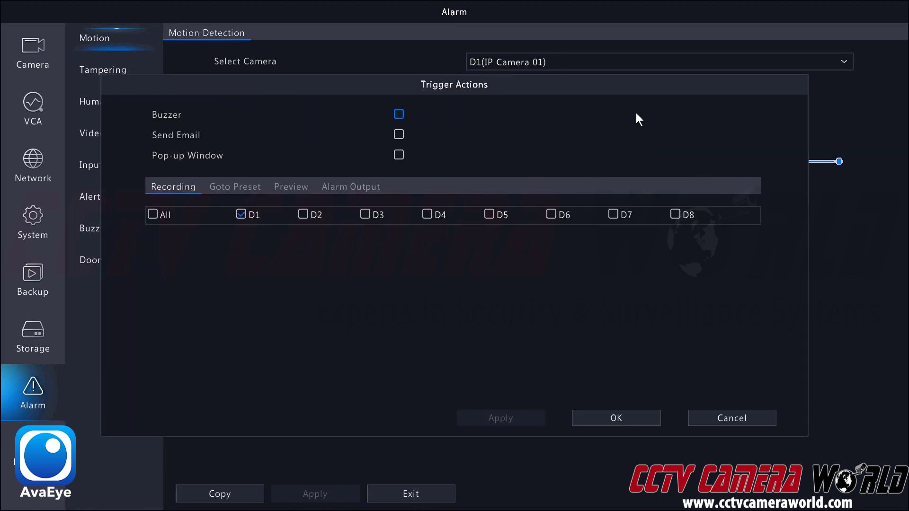
right_click(635, 113)
left_click(646, 132)
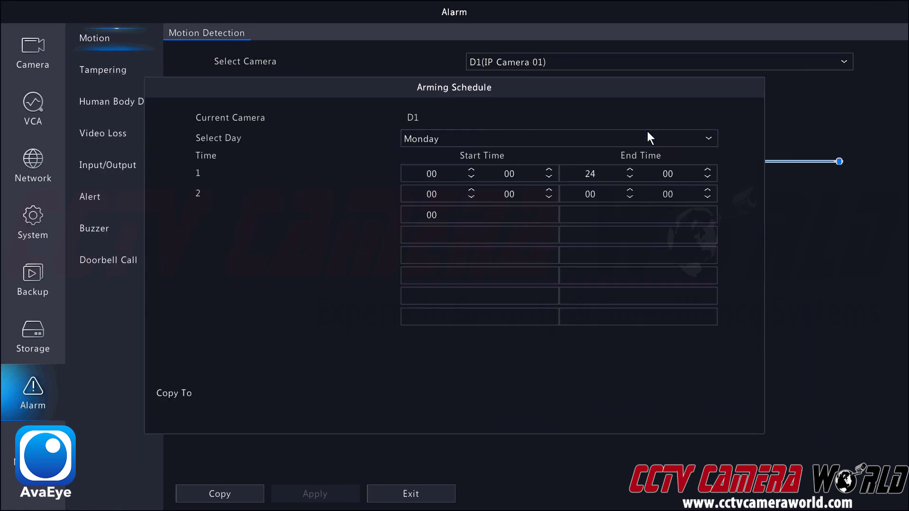
right_click(518, 115)
mouse_move(839, 161)
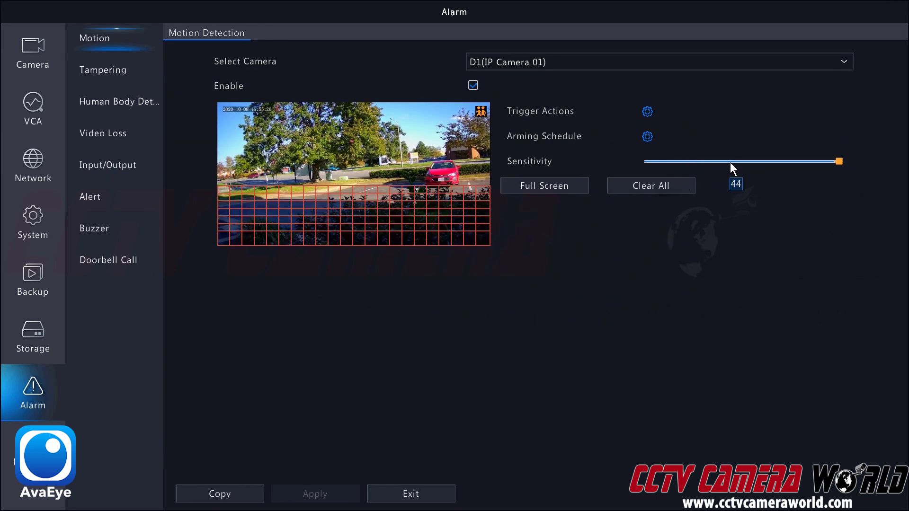
left_click(544, 186)
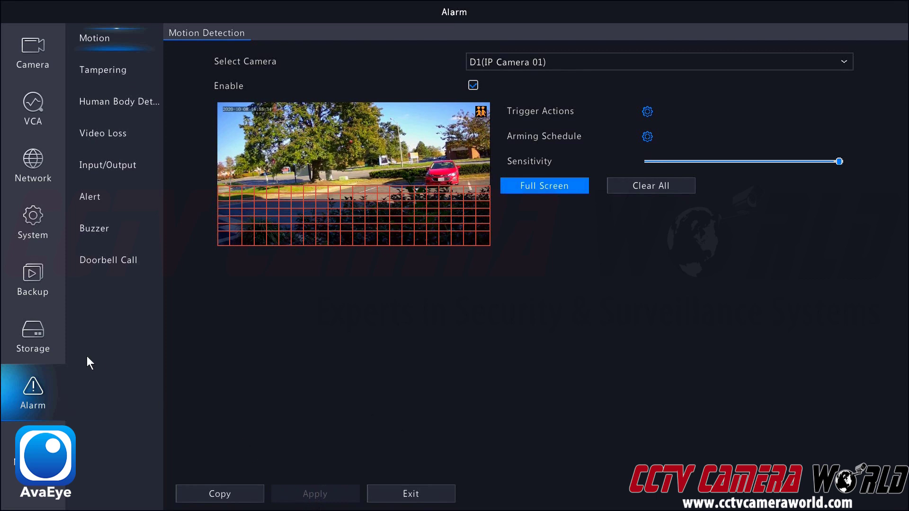
Paint Motion recording over 8–18 on Monday, Tuesday and Wednesday
left_click(46, 342)
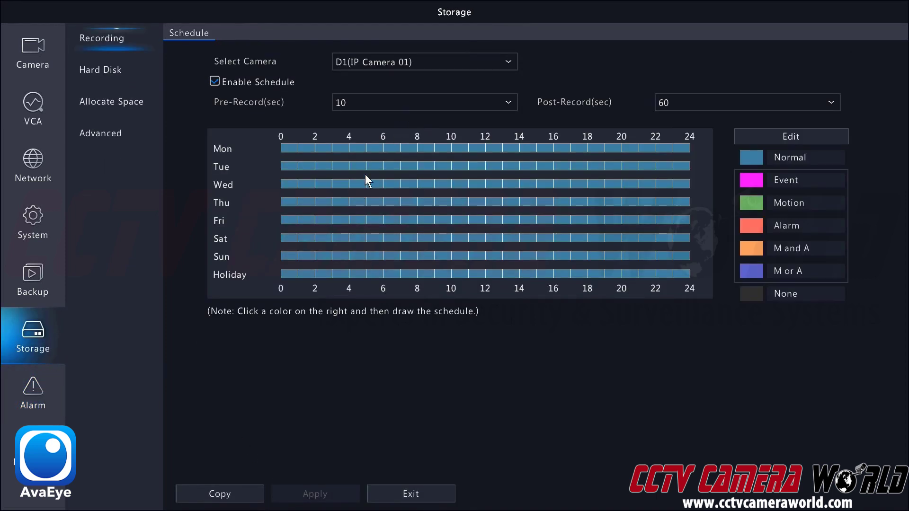
left_click(755, 204)
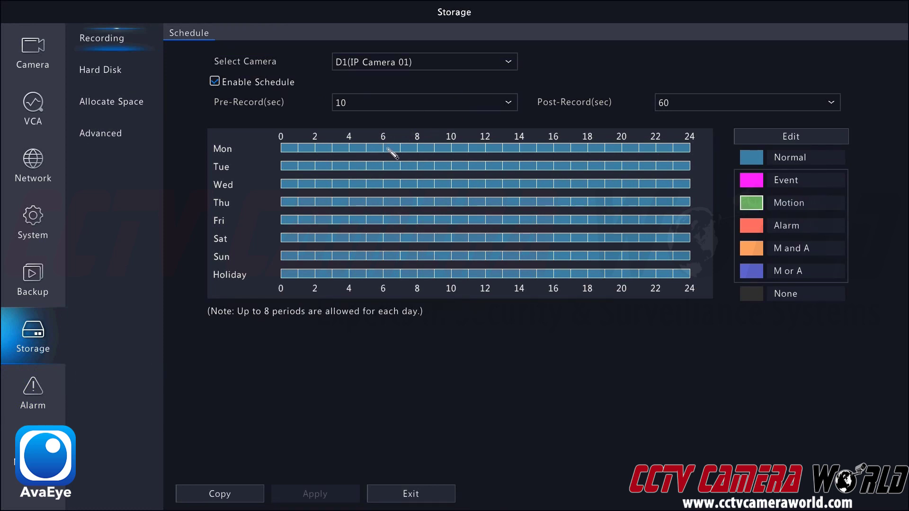
left_click_drag(425, 150, 587, 152)
left_click_drag(424, 167, 584, 171)
left_click_drag(426, 185, 587, 186)
Copy Monday's 8–18 Motion period to the weekdays, leaving the weekend out
left_click(776, 139)
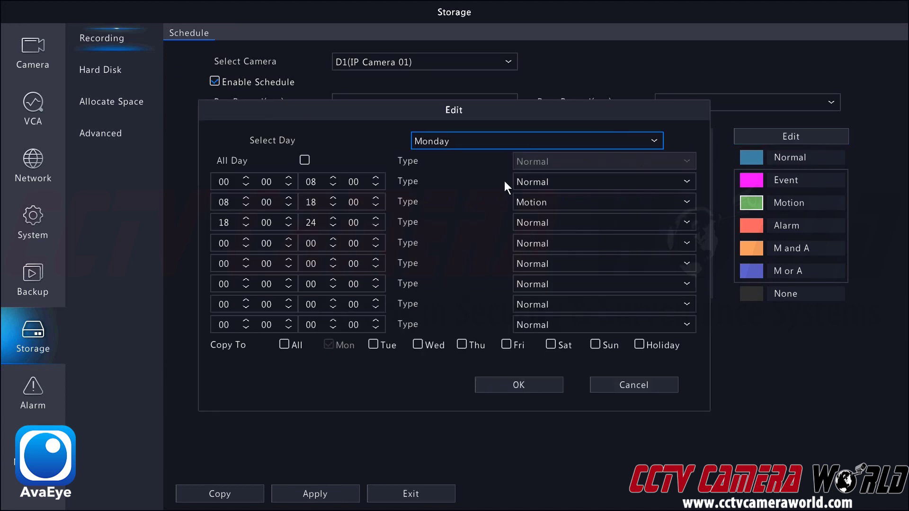
left_click(284, 346)
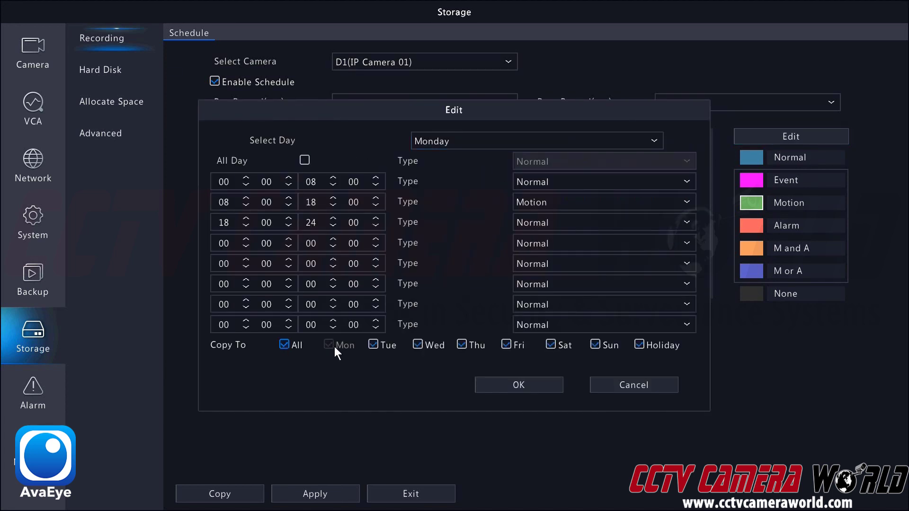
left_click(551, 345)
left_click(544, 385)
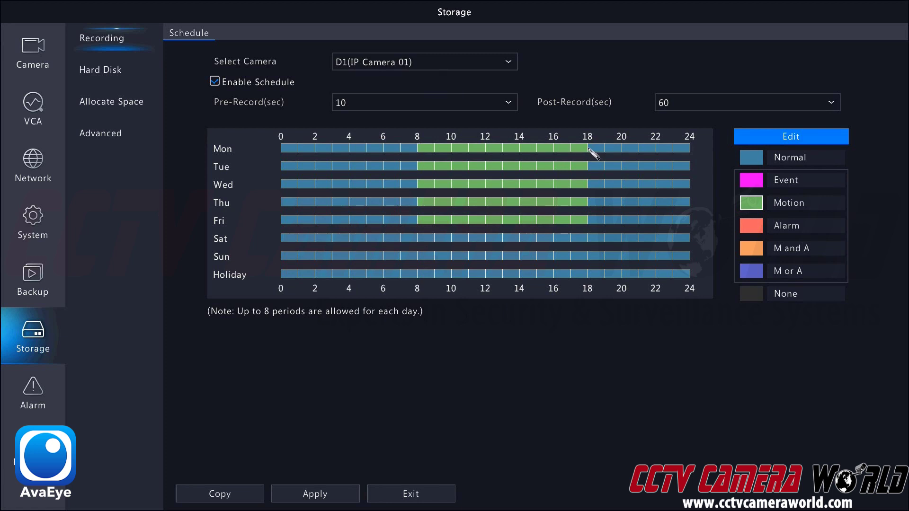
left_click(315, 494)
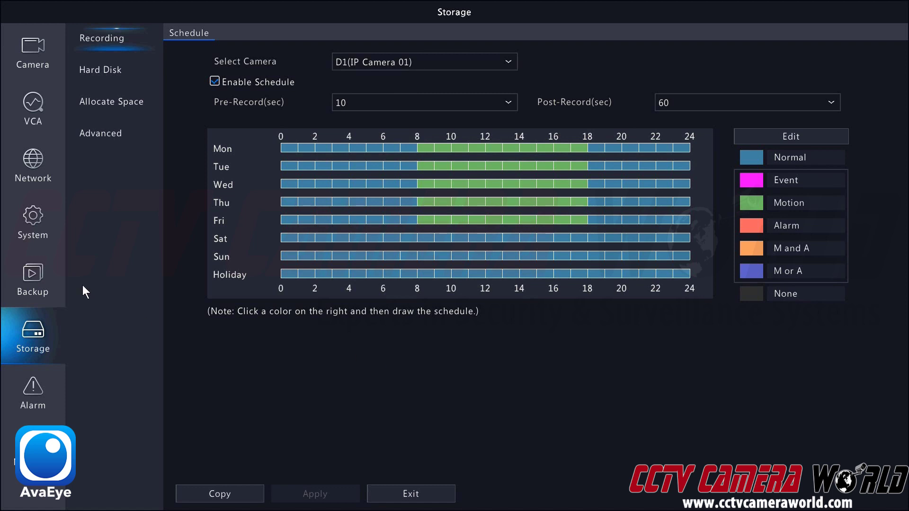
left_click(26, 386)
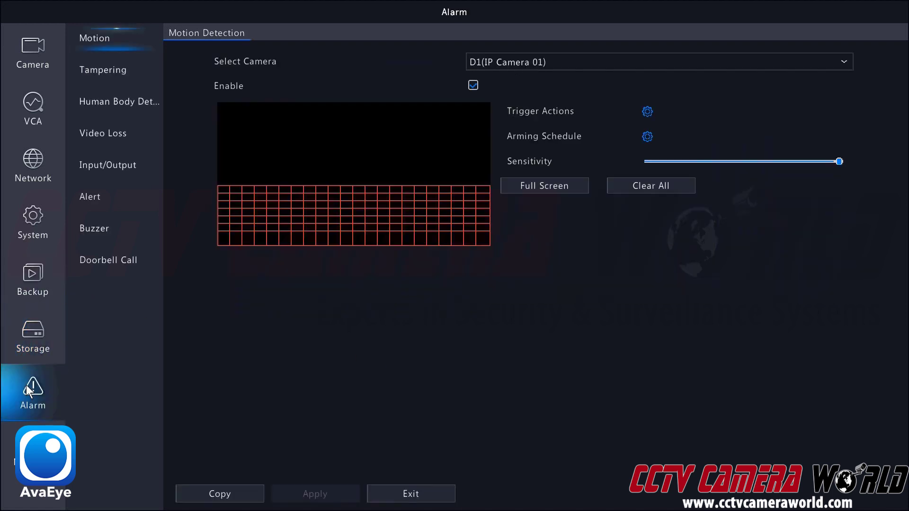
left_click(44, 329)
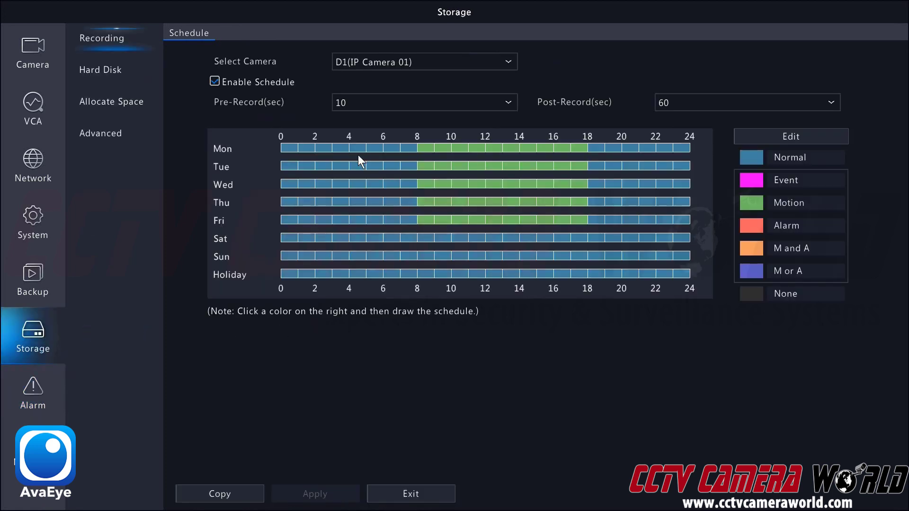